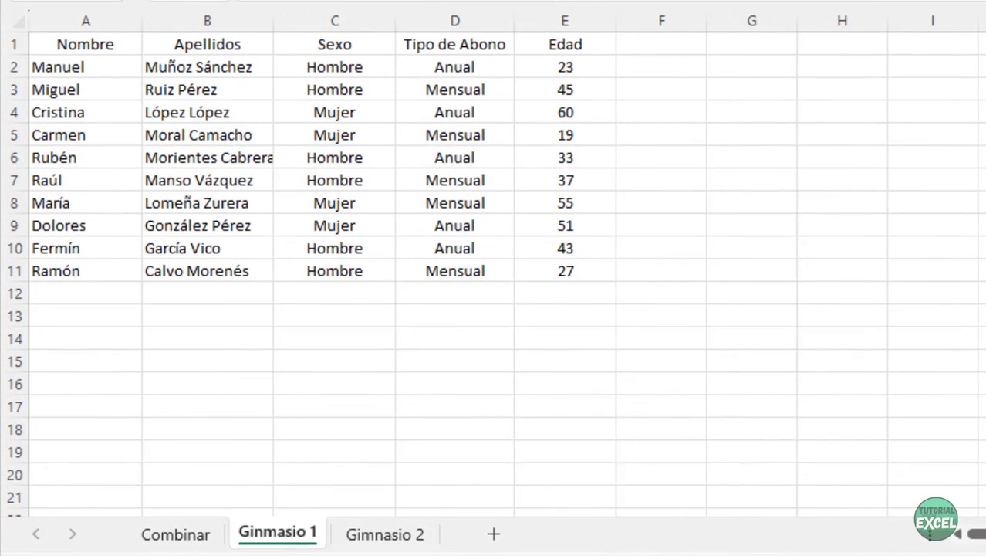
# Review the member data on both gym sheets and the column headers on the Combinar sheet.
pyautogui.scroll(-1, 447, 132)
pyautogui.scroll(1, 263, 463)
pyautogui.click(383, 541)
pyautogui.click(332, 314)
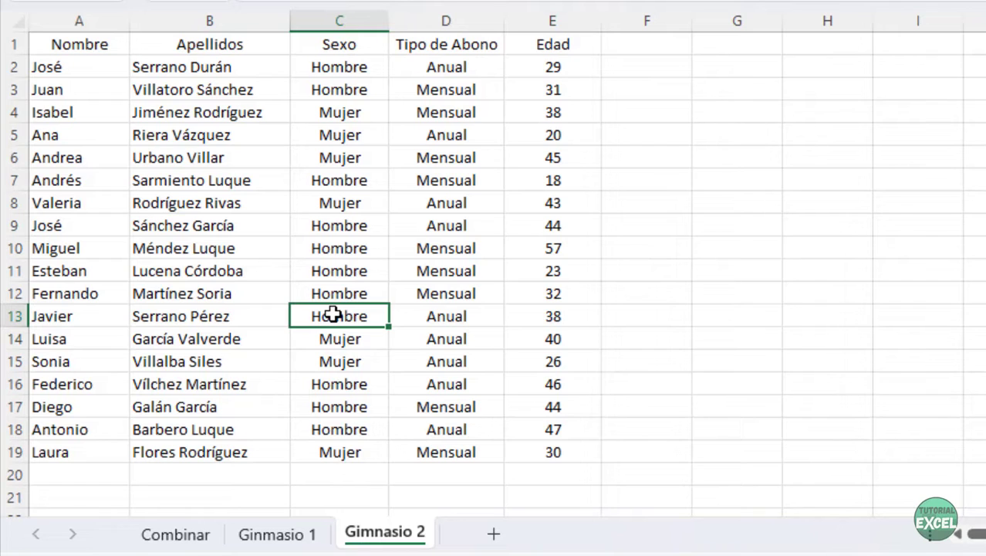
pyautogui.click(189, 536)
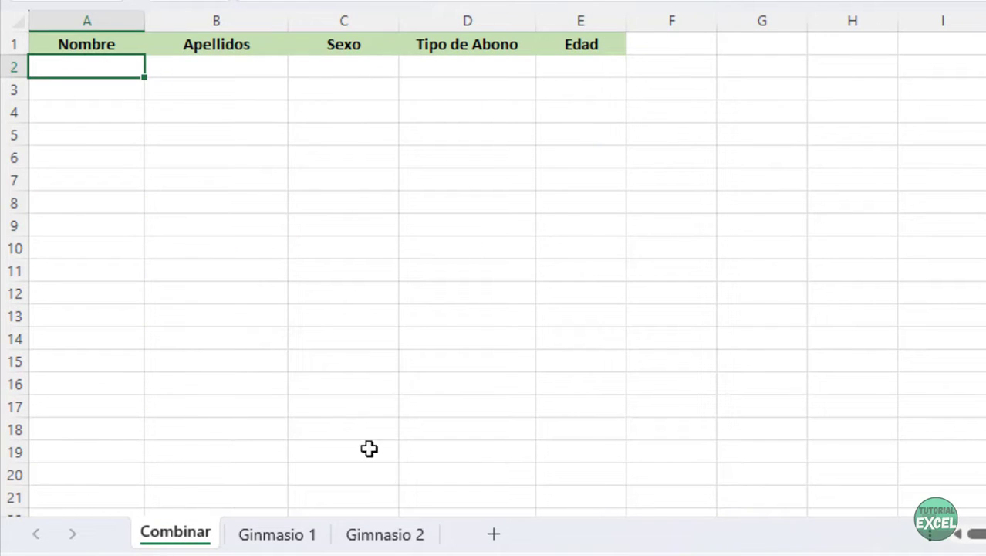
# Convert the member data A1:E11 on the Ginmasio 1 sheet into a table with headers.
pyautogui.click(287, 536)
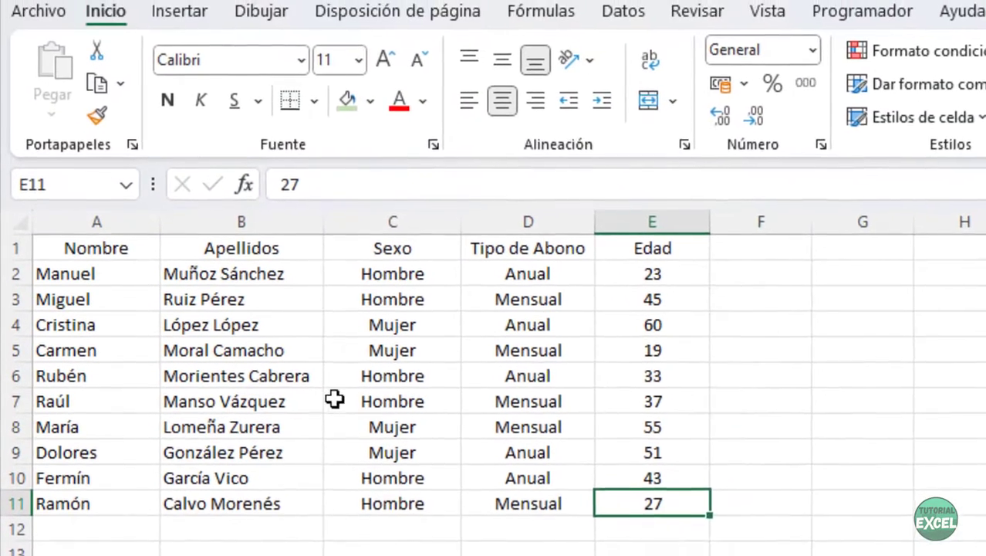
pyautogui.click(278, 374)
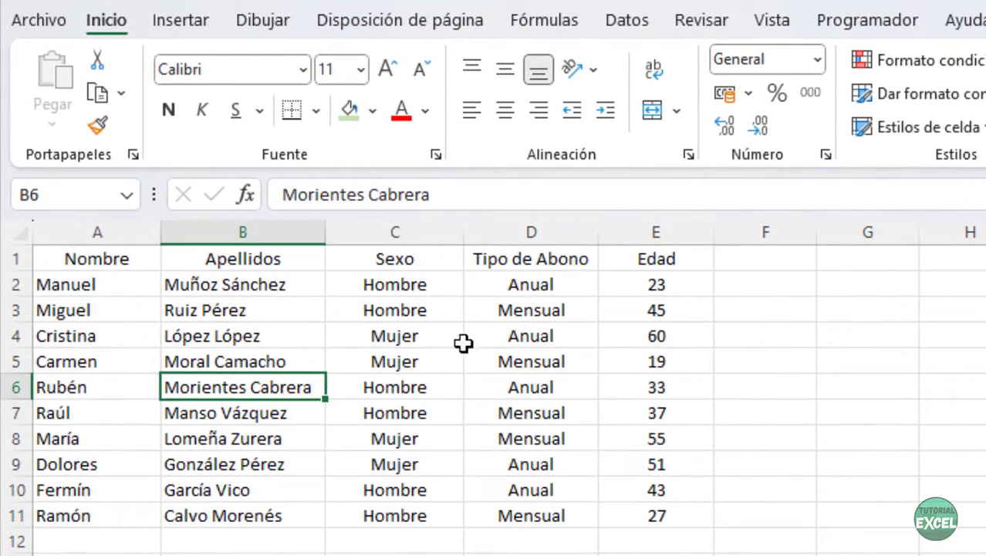
pyautogui.click(182, 22)
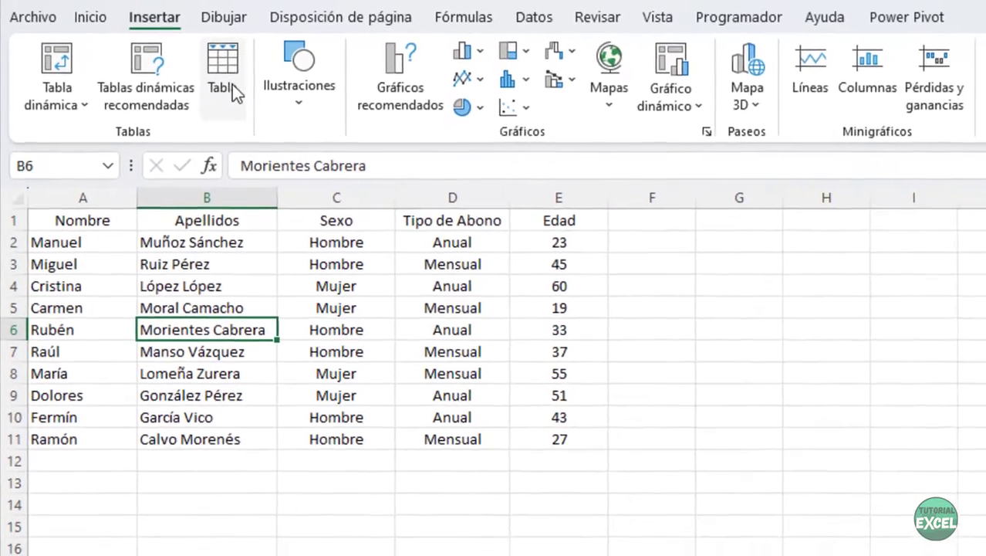
pyautogui.click(232, 85)
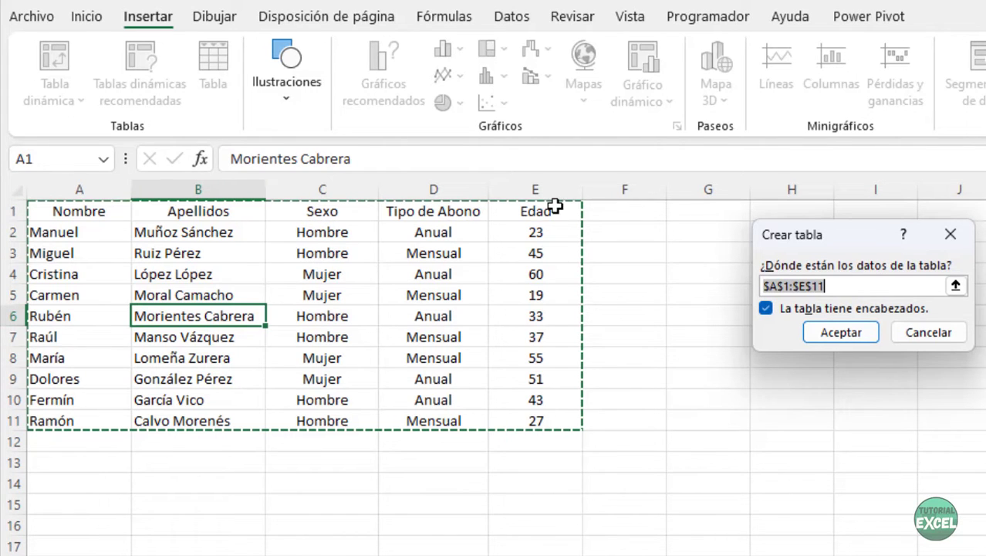
pyautogui.click(843, 333)
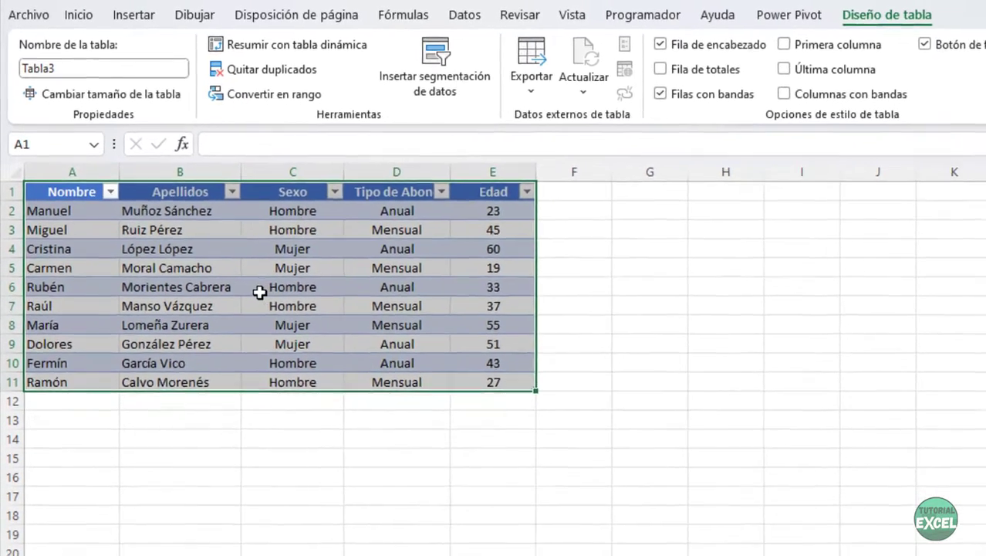
pyautogui.click(259, 292)
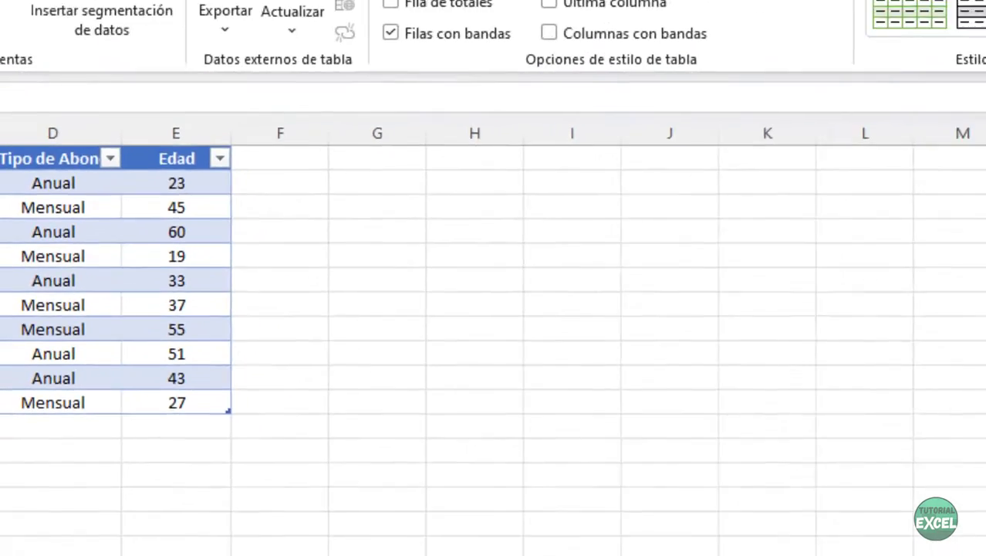
# Apply the blue banded medium style to the Ginmasio 1 table and turn off its filter buttons.
pyautogui.click(933, 104)
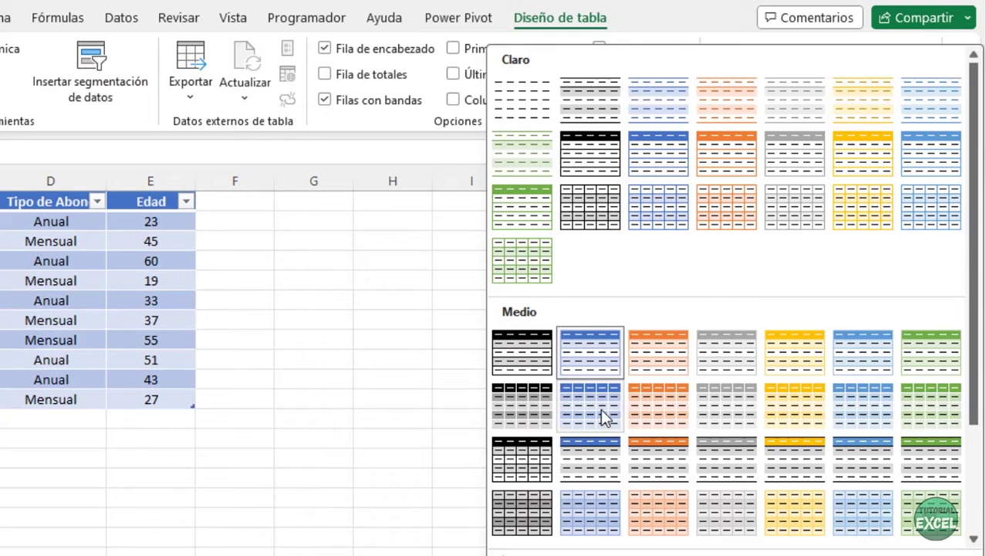
pyautogui.click(599, 356)
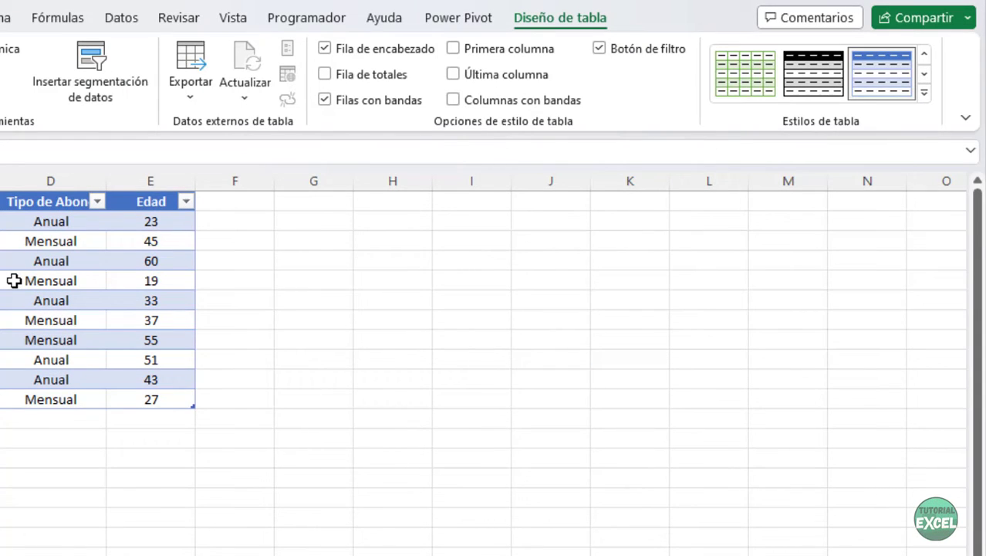
pyautogui.click(649, 51)
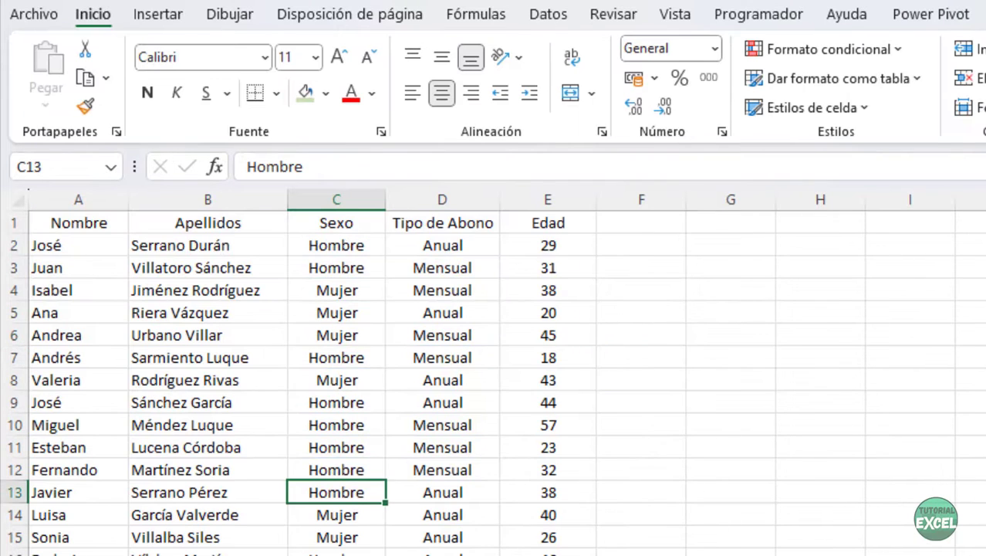
# Convert the member data A1:E19 on the Gimnasio 2 sheet into a table with headers and turn off its filter buttons.
pyautogui.click(221, 419)
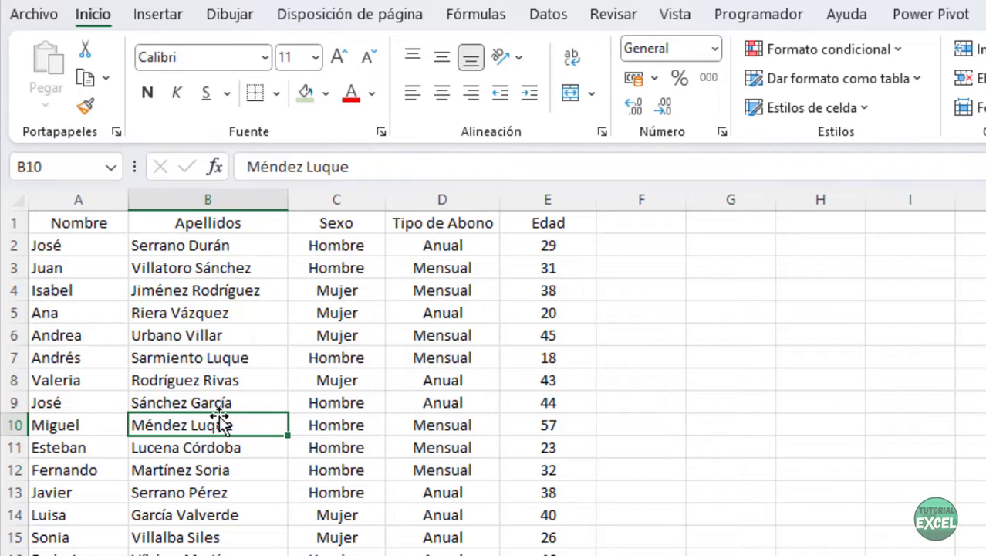
pyautogui.hotkey('ctrl', 't')
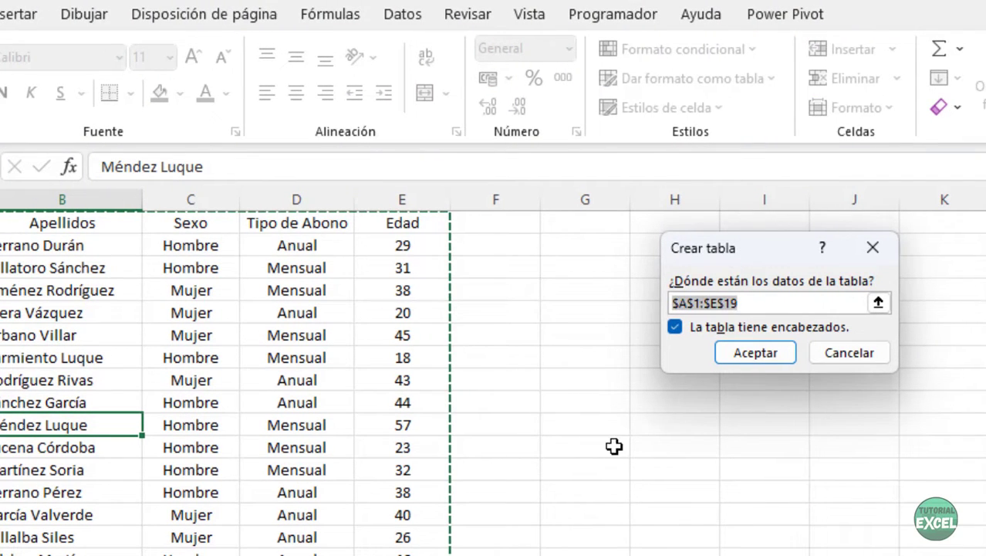
pyautogui.click(858, 358)
pyautogui.hotkey('ctrl', 'q')
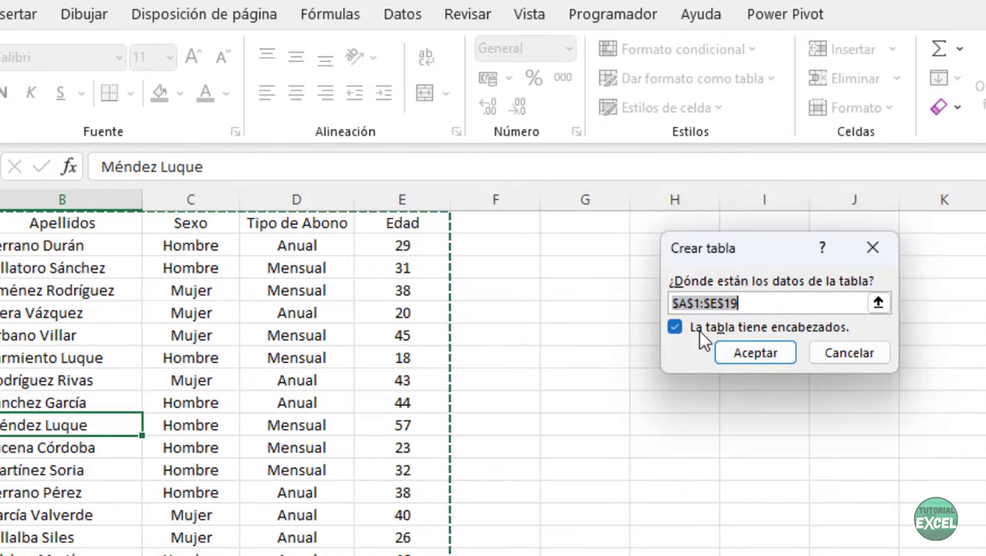
pyautogui.click(766, 354)
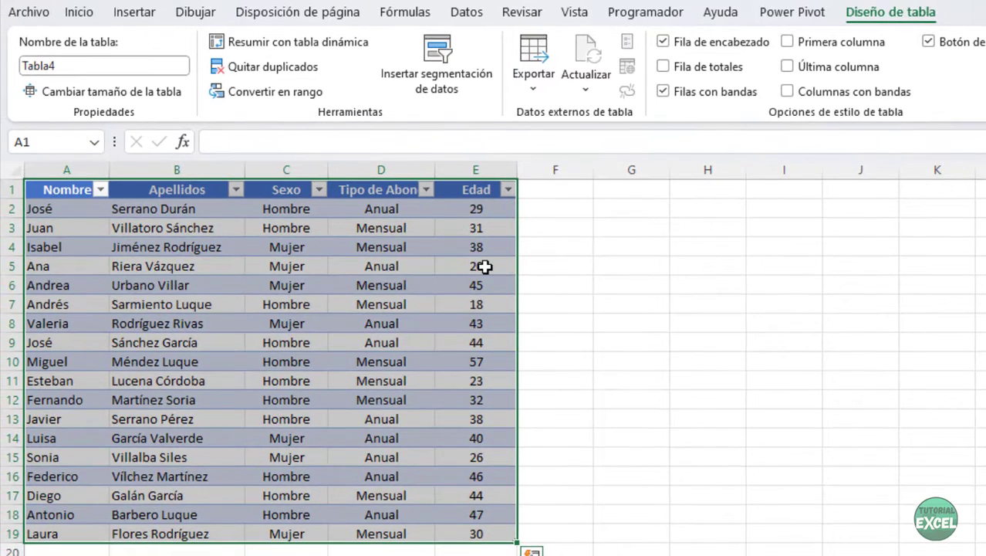
pyautogui.click(971, 46)
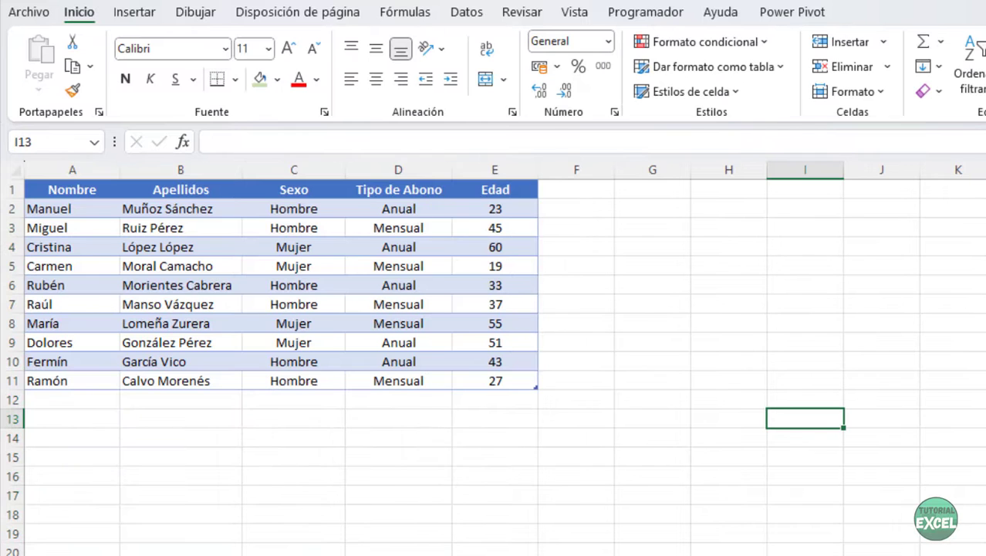
# Rename the table on the Ginmasio 1 sheet as Gimnasio1.
pyautogui.click(164, 302)
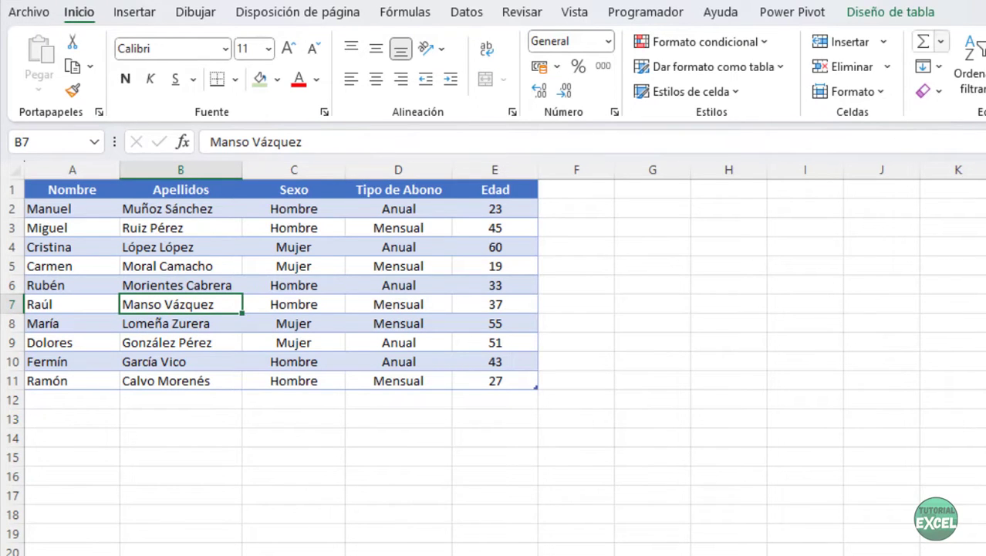
pyautogui.click(911, 21)
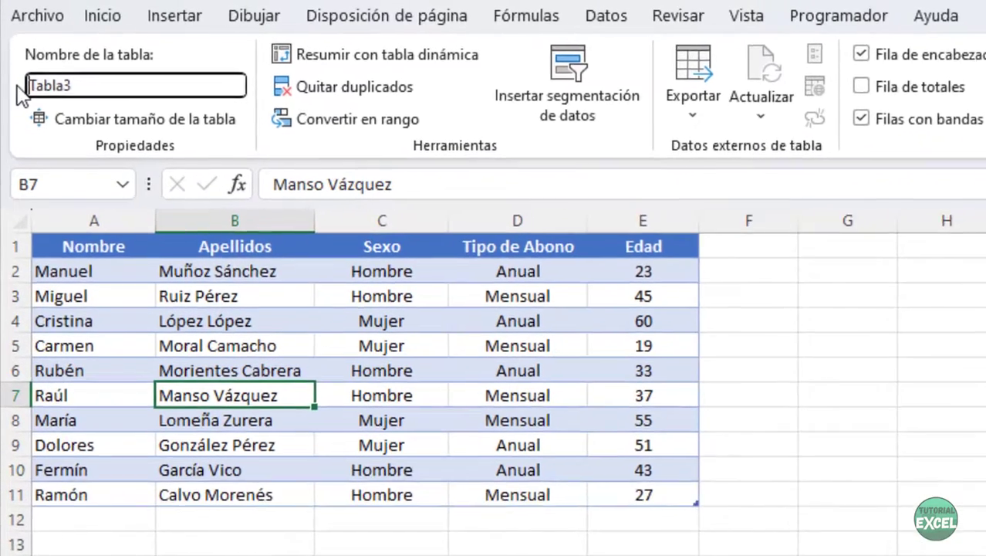
pyautogui.moveTo(21, 71); pyautogui.dragTo(130, 72)
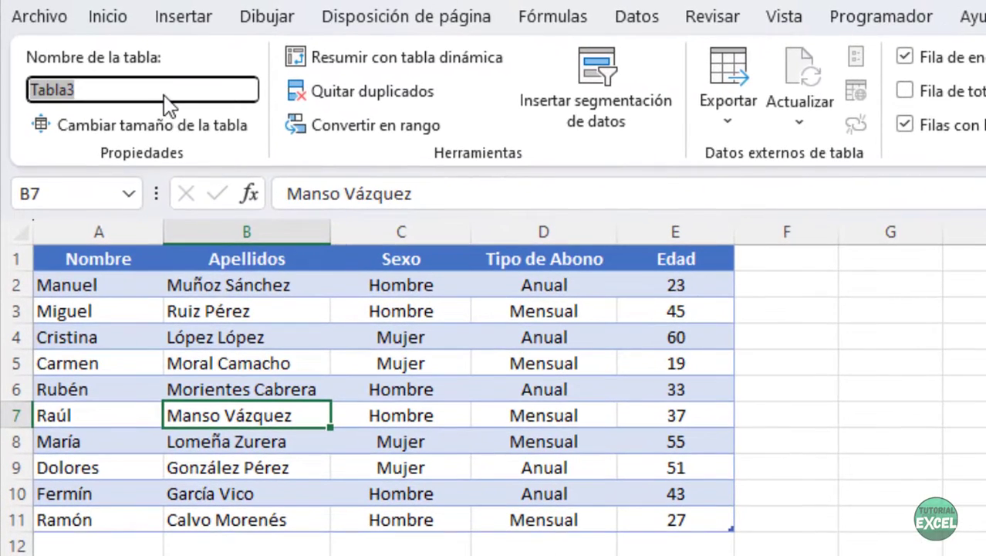
pyautogui.write('Gimnasio')
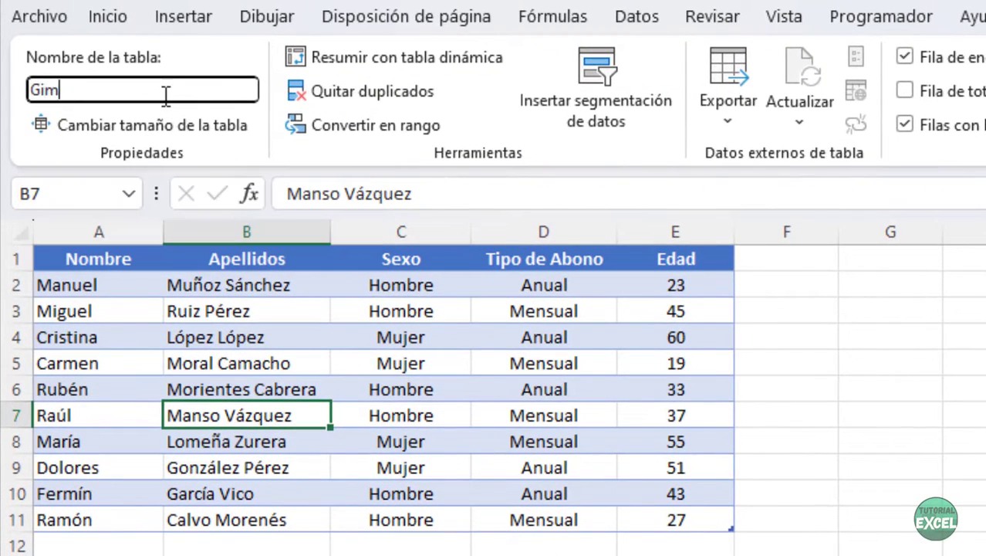
pyautogui.write('1')
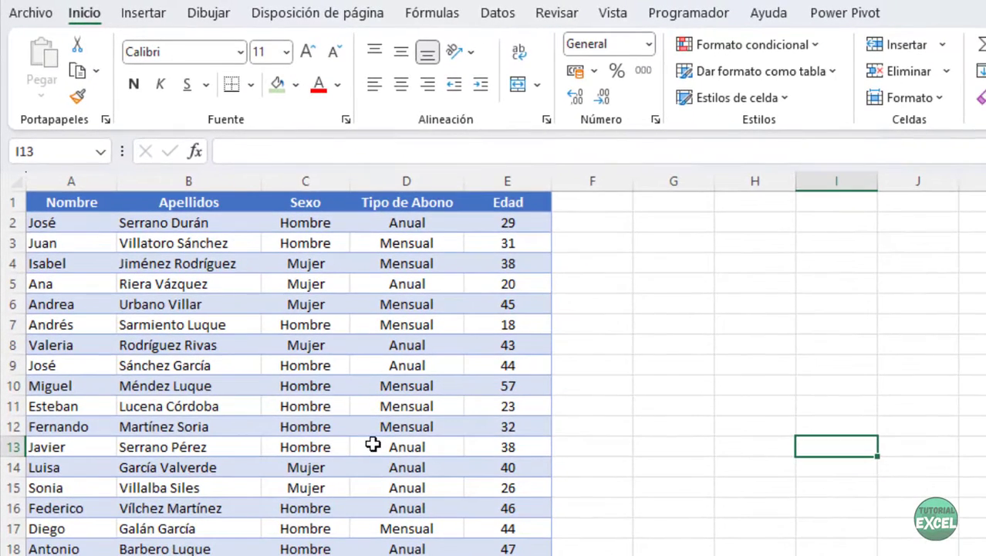
# Rename the table on the Gimnasio 2 sheet as Gimnasio2.
pyautogui.click(308, 409)
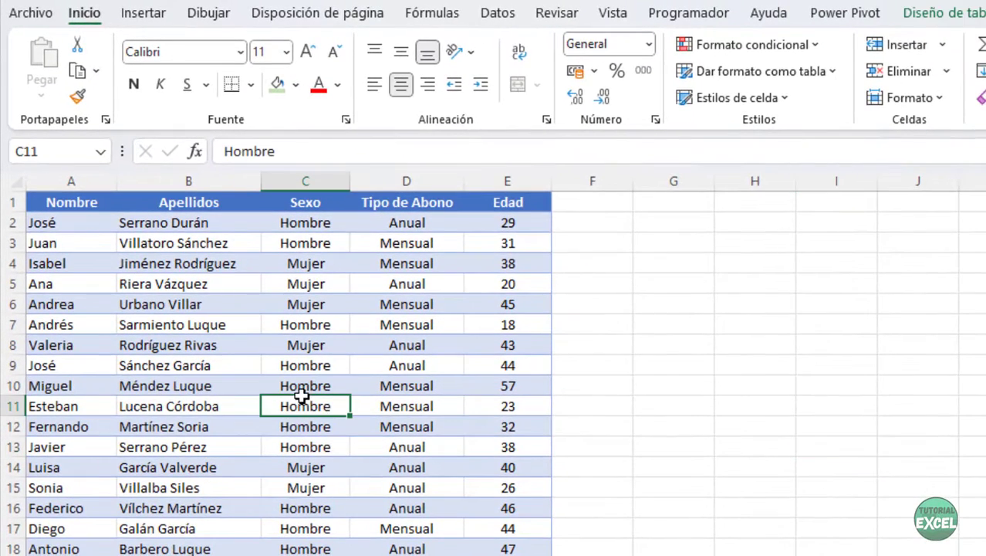
pyautogui.click(957, 15)
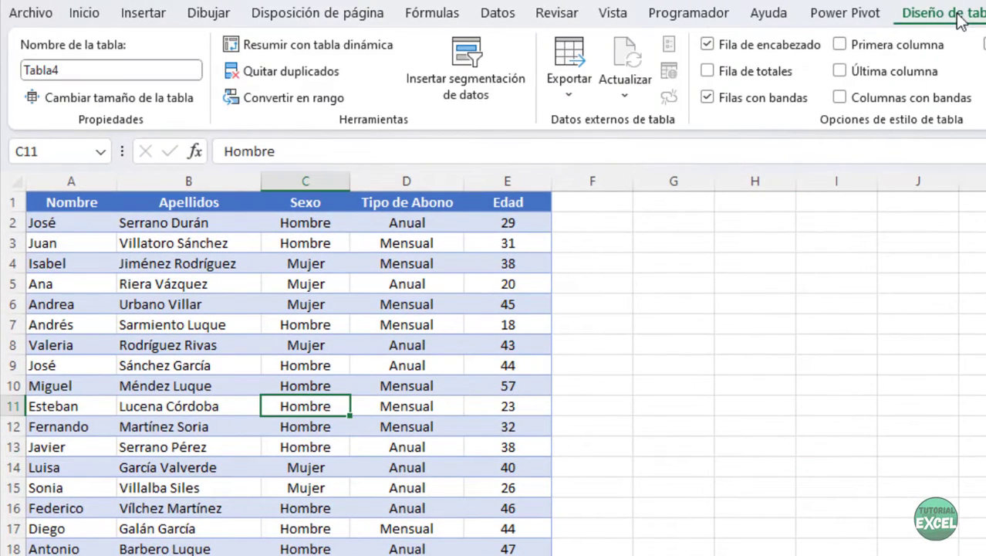
pyautogui.click(77, 71)
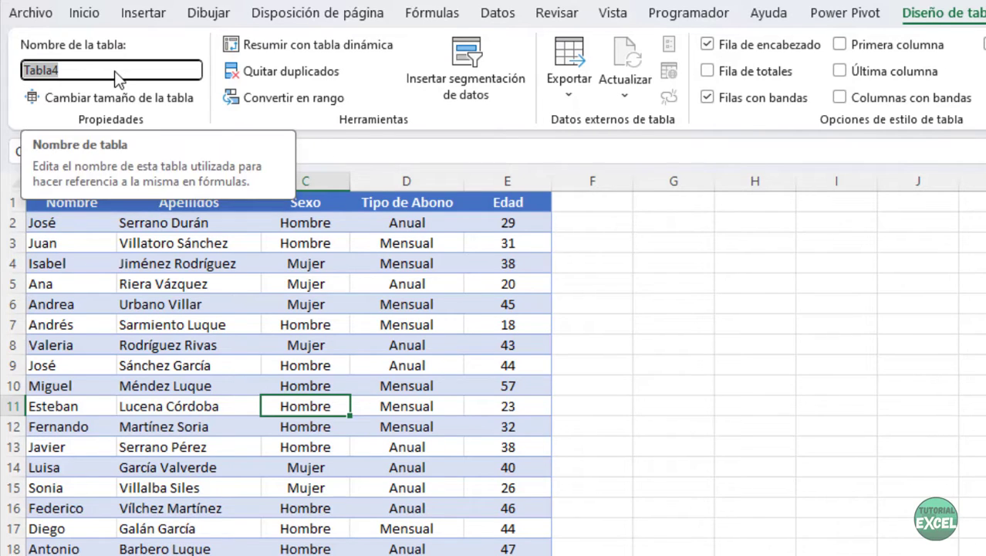
pyautogui.write('Gimnasio2')
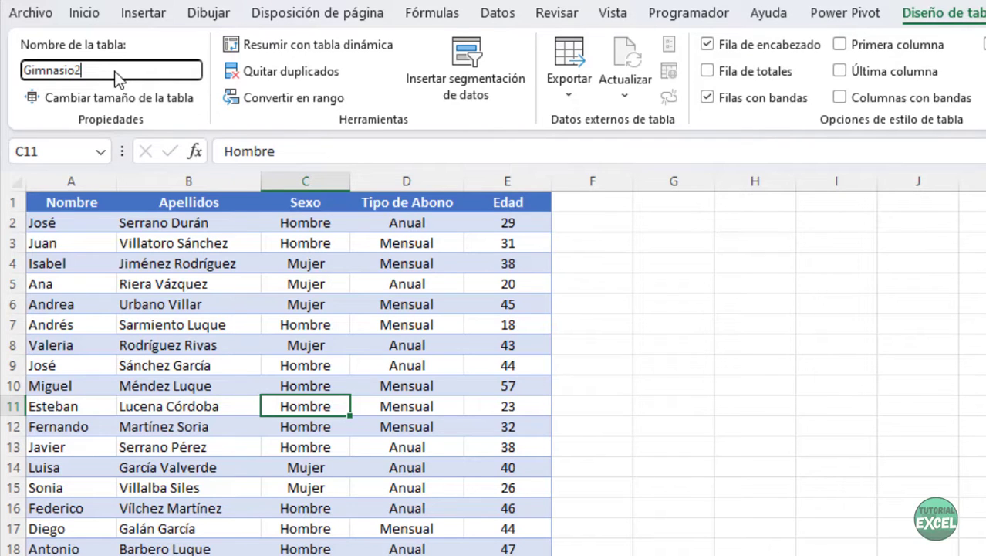
pyautogui.click(672, 409)
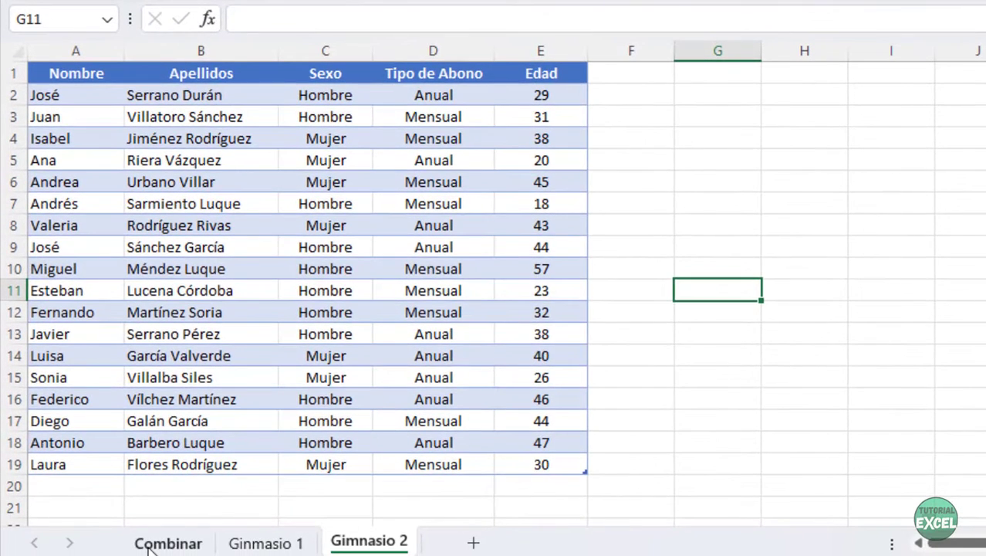
# Look over the empty Combinar sheet and the two formatted gym tables.
pyautogui.click(151, 545)
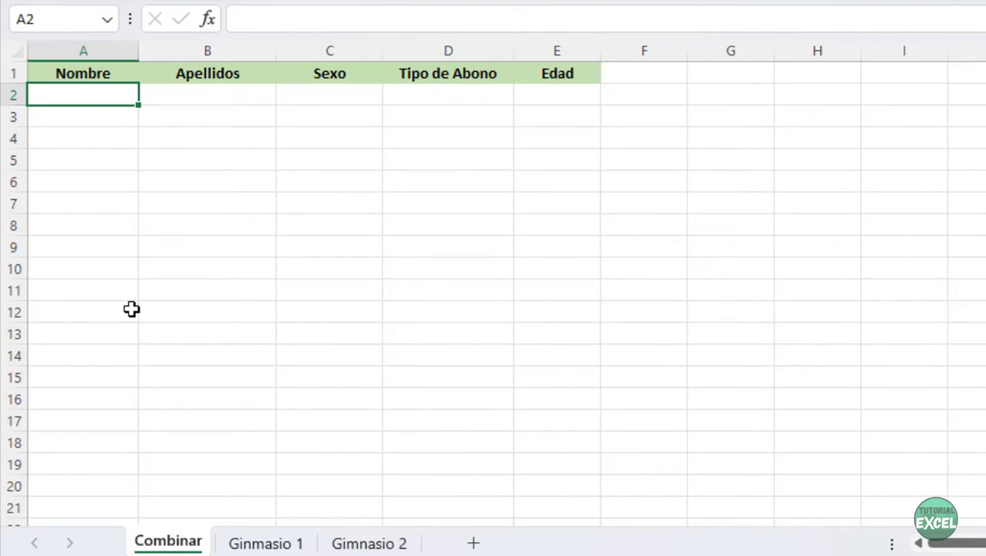
pyautogui.click(265, 543)
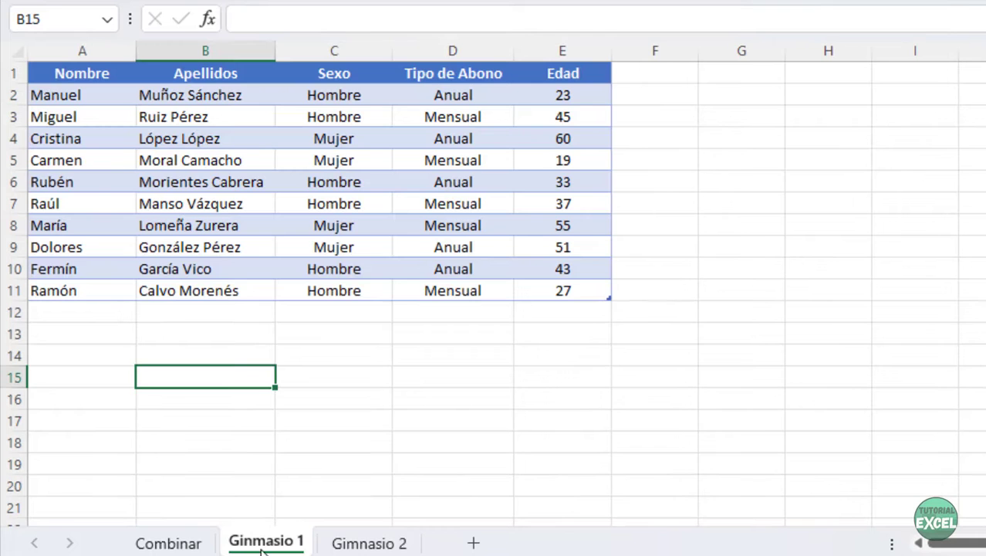
pyautogui.click(365, 543)
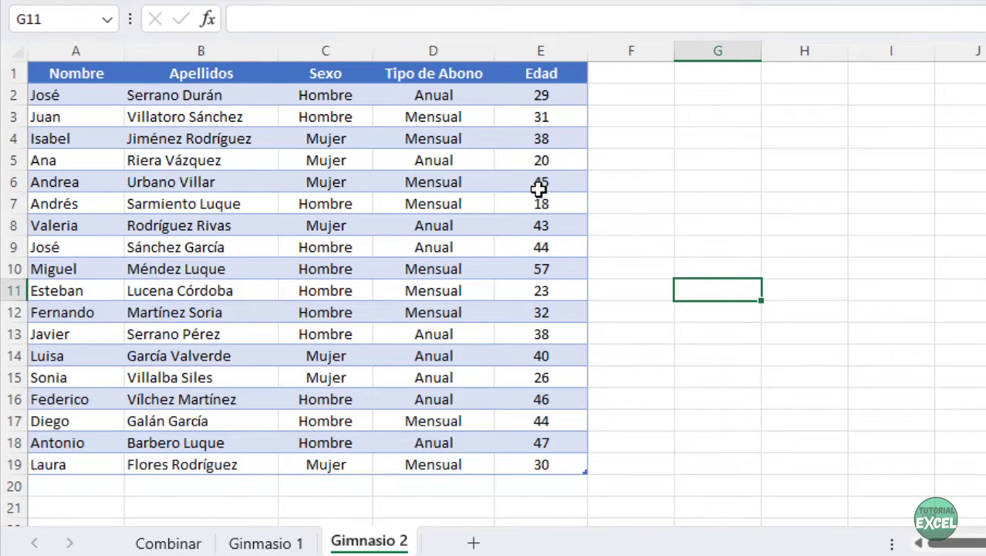
# Start an APILARV formula in cell A2 of the Combinar sheet with the whole Gimnasio1 table as the first array.
pyautogui.click(193, 541)
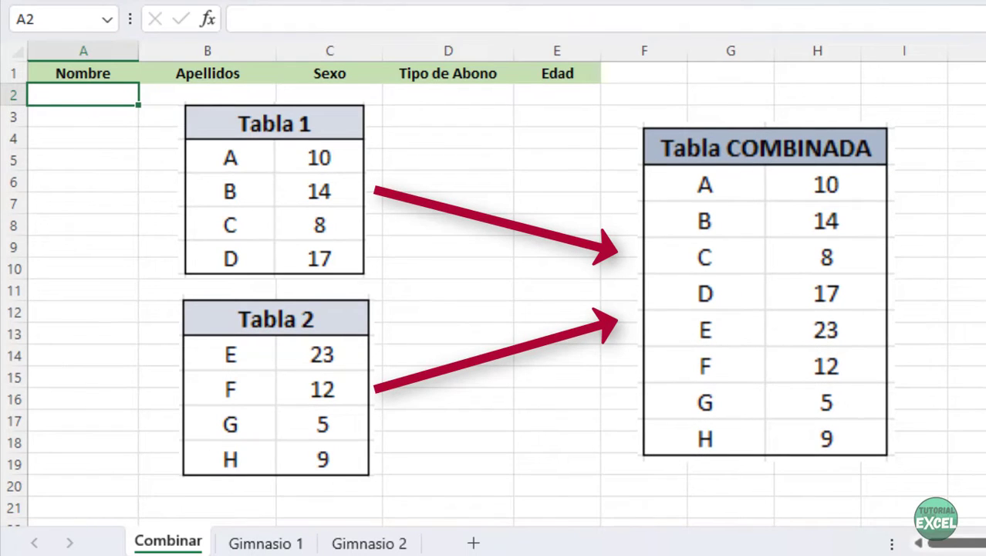
pyautogui.click(286, 24)
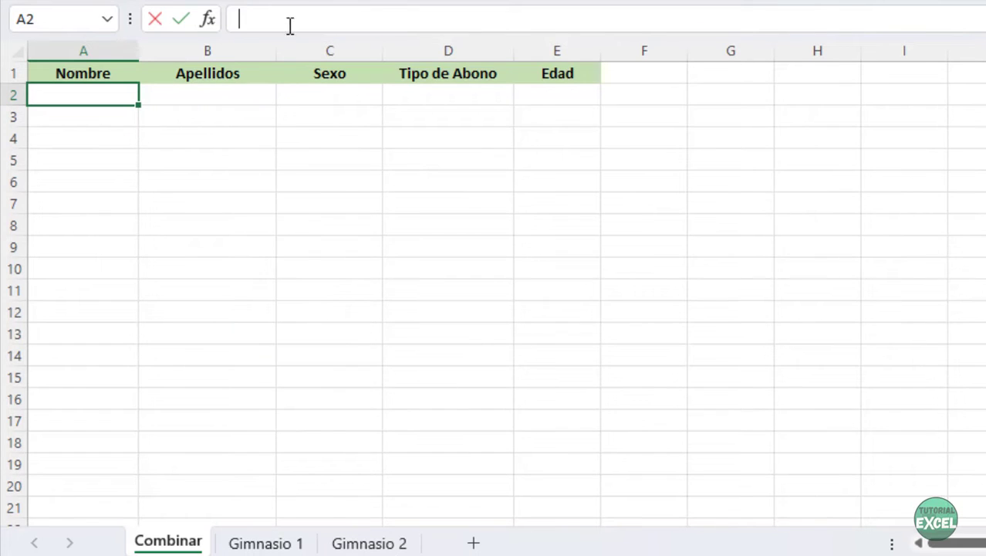
pyautogui.write('=APIL')
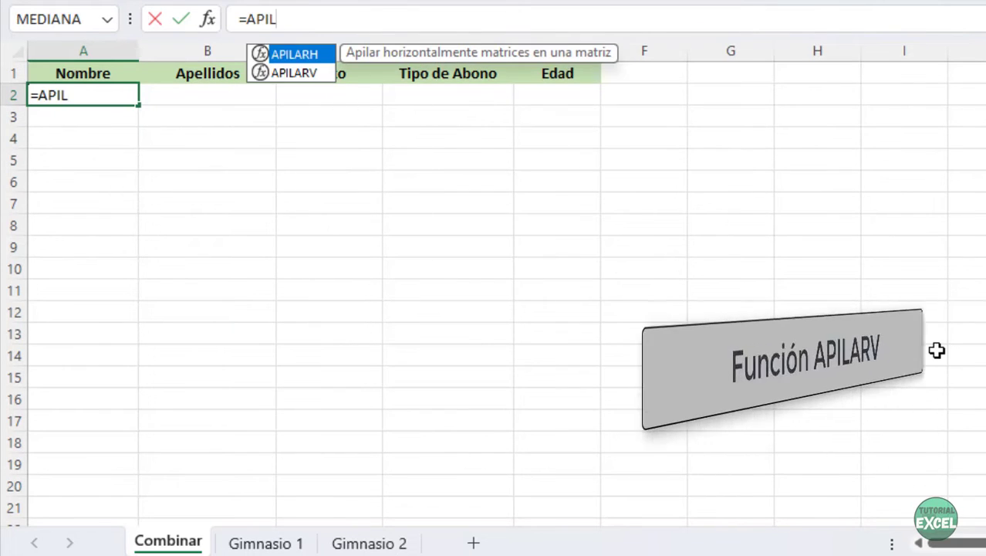
pyautogui.doubleClick(293, 73)
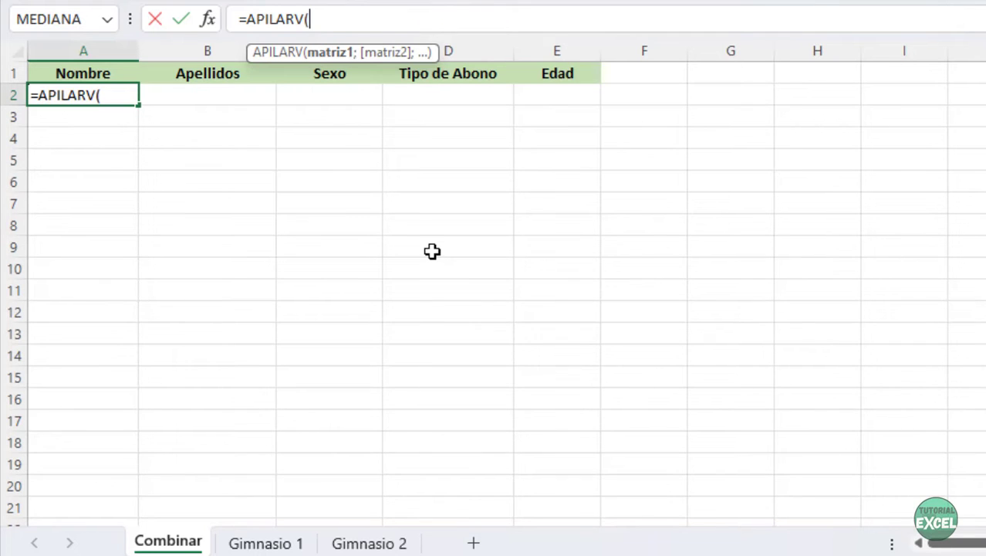
pyautogui.click(262, 541)
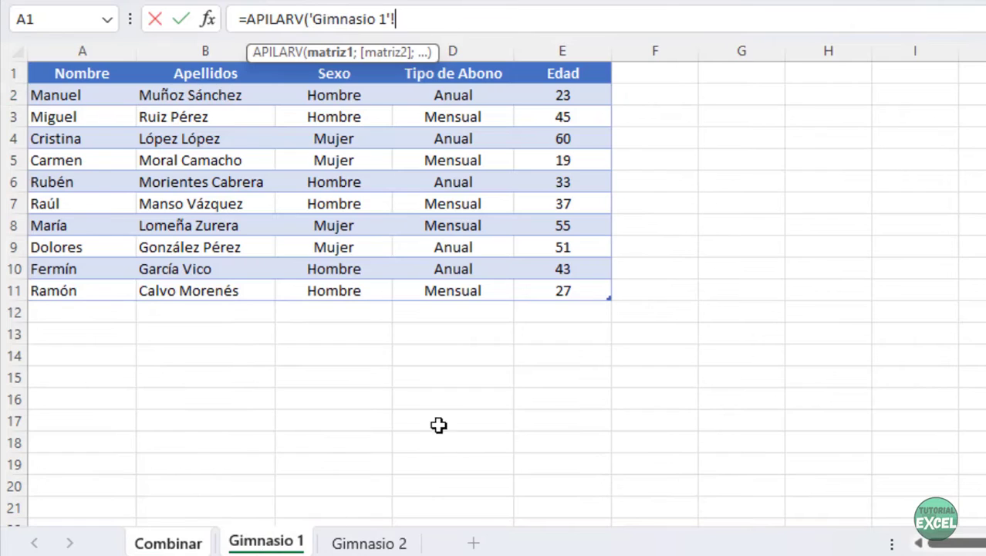
pyautogui.moveTo(67, 93); pyautogui.dragTo(564, 290)
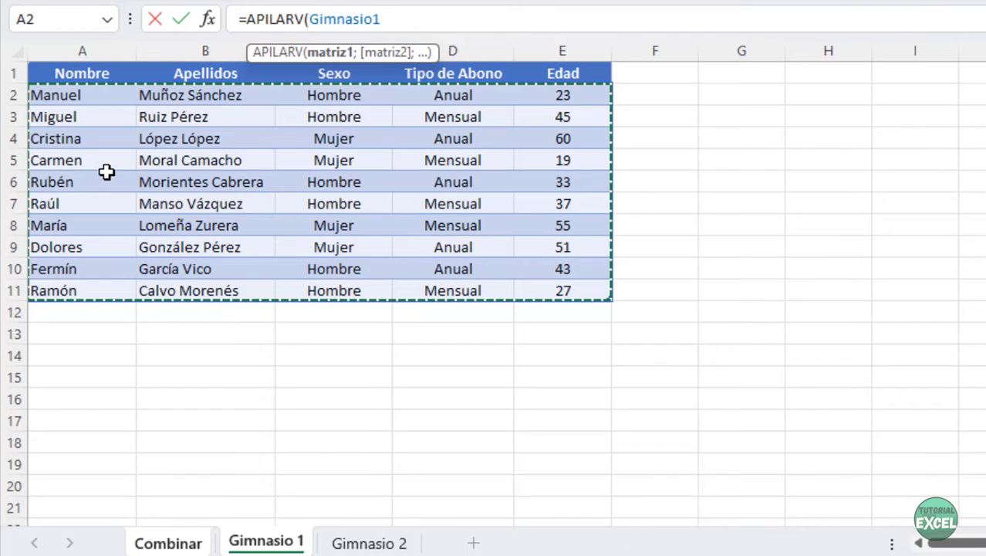
pyautogui.click(829, 203)
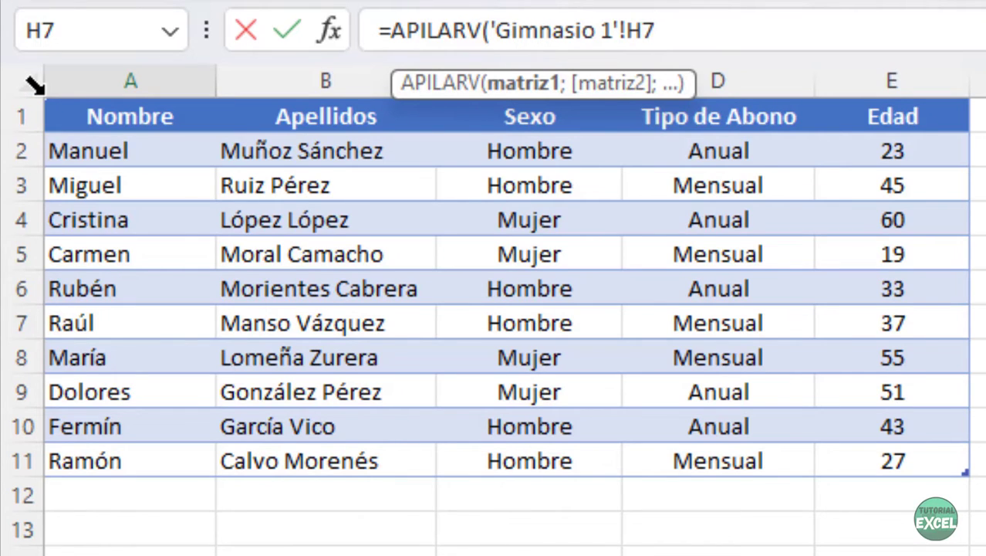
pyautogui.click(38, 89)
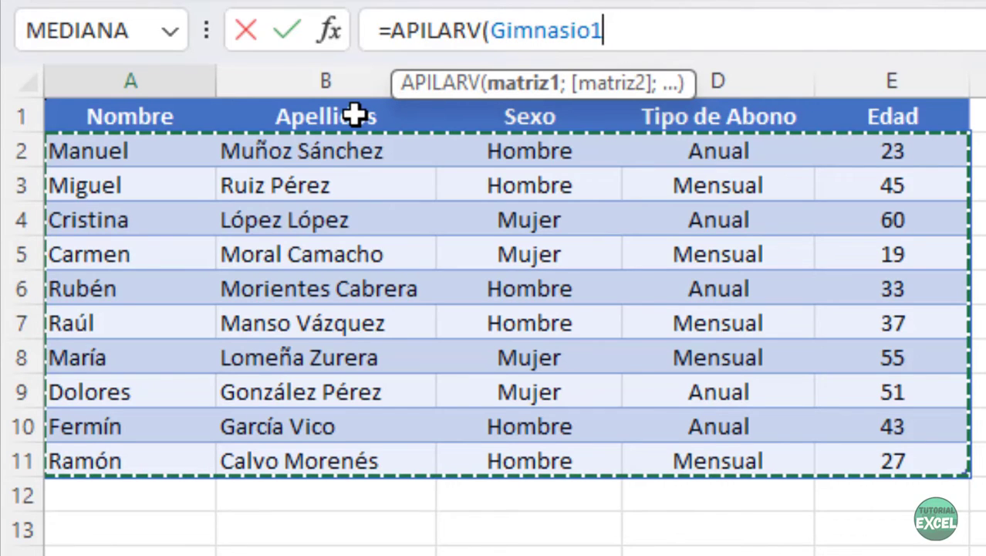
# Add the whole Gimnasio2 table as the second array, complete the formula =APILARV(Gimnasio1;Gimnasio2) and look over the combined list.
pyautogui.write(';')
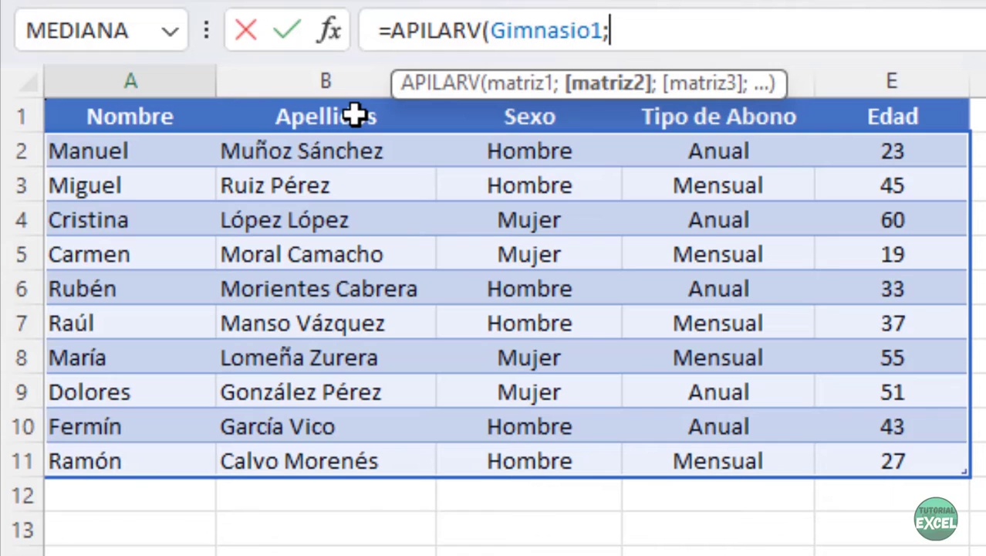
pyautogui.hotkey('ctrl', 'pagedown')
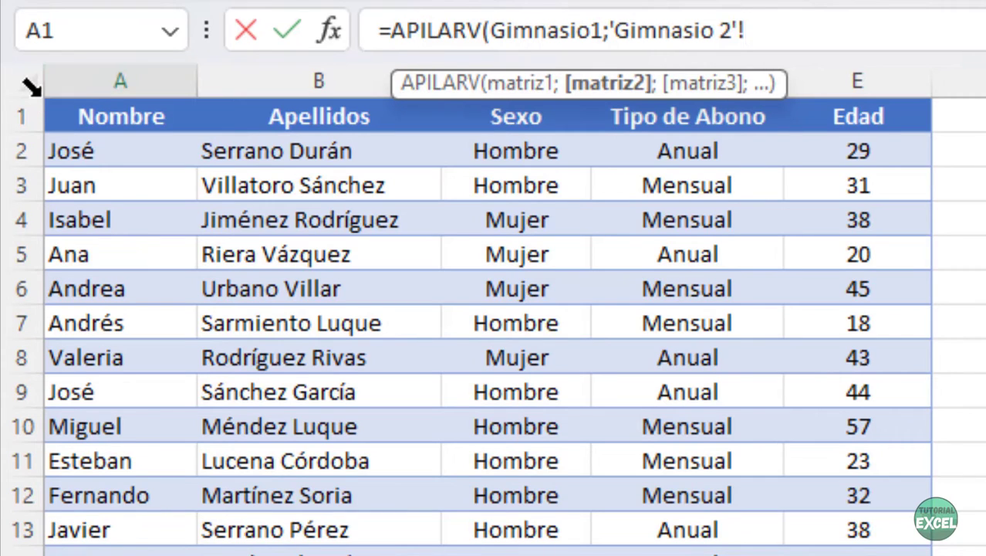
pyautogui.click(39, 94)
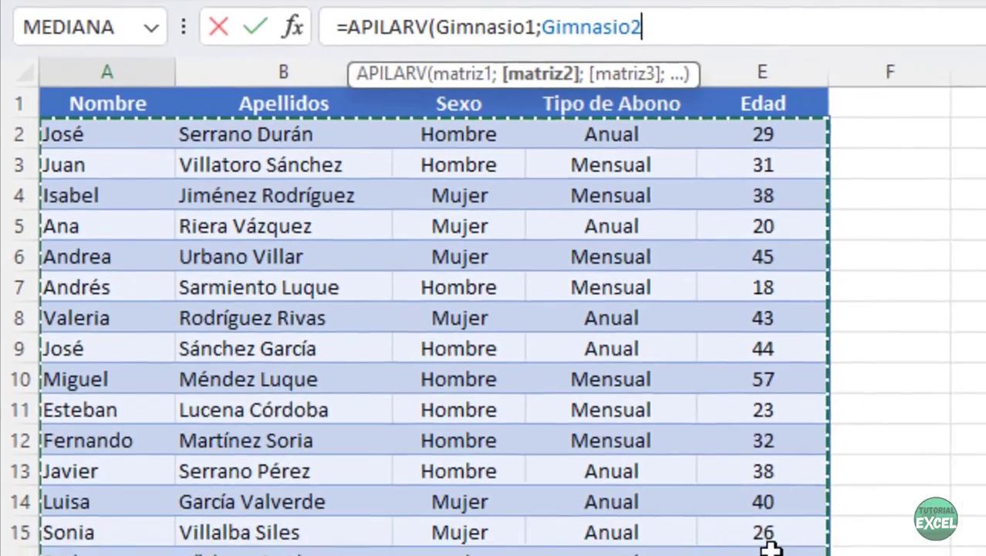
pyautogui.write(')')
pyautogui.press('Return')
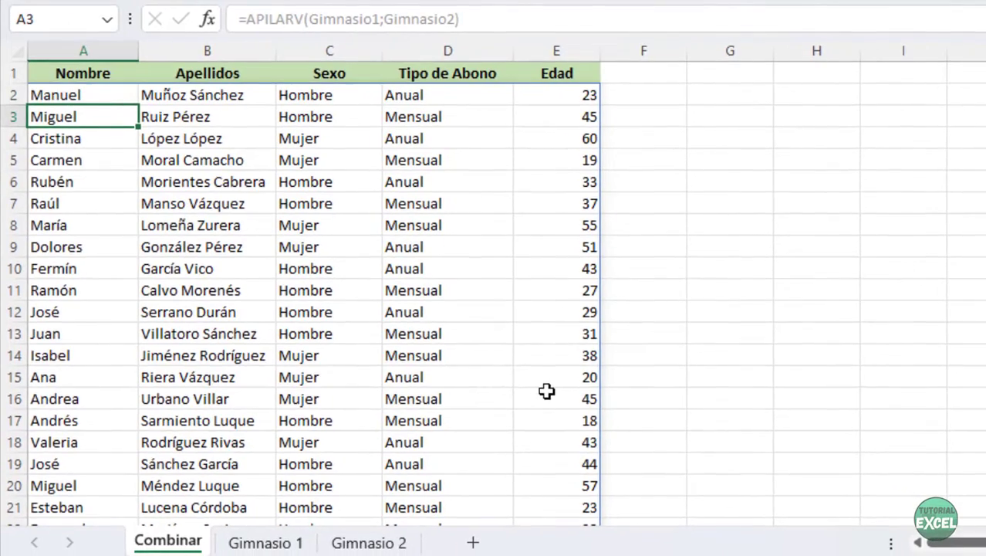
pyautogui.scroll(-5, 526, 289)
pyautogui.scroll(5, 525, 289)
# Start a new member row in row 12 of the Gimnasio 1 table by entering the member's first name and surnames.
pyautogui.click(295, 542)
pyautogui.click(105, 311)
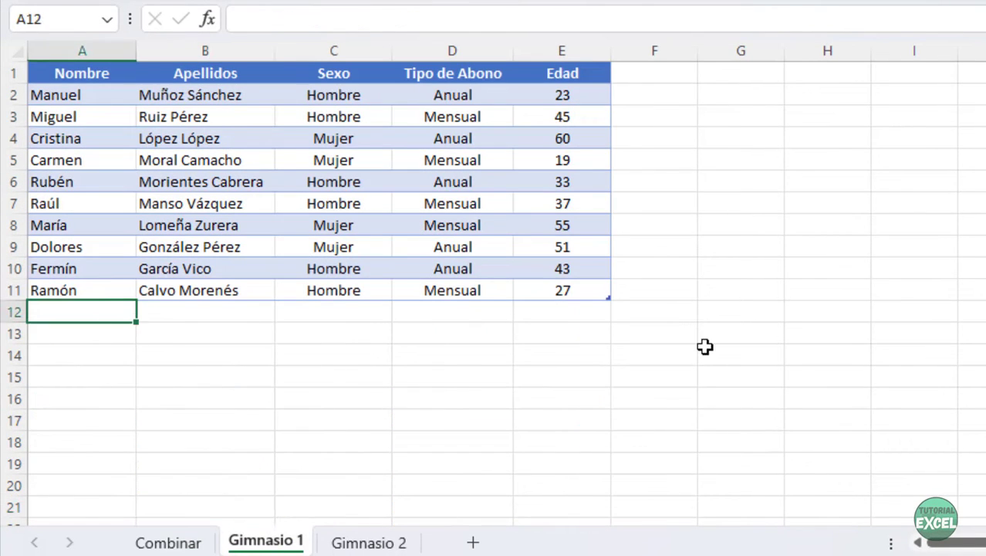
pyautogui.write('lUIS')
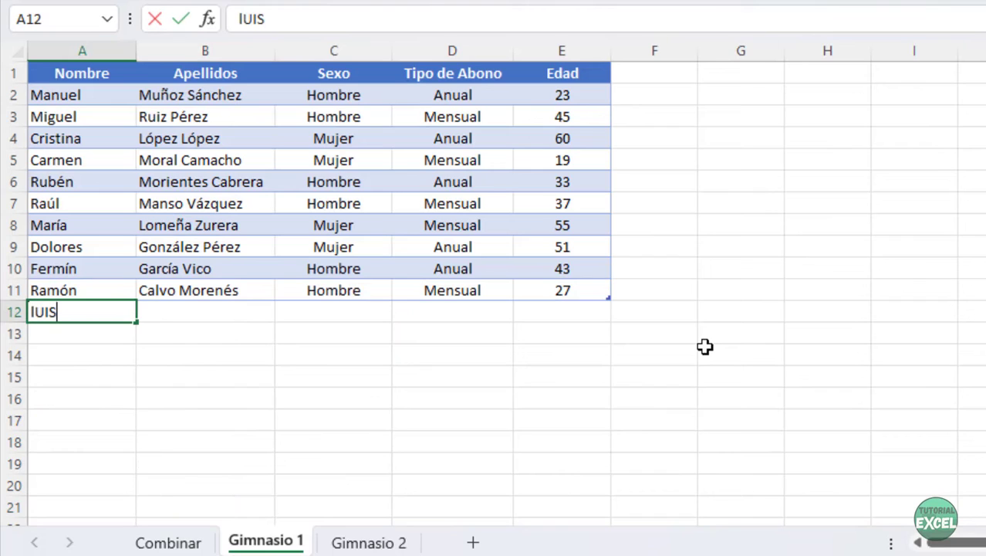
pyautogui.press('Return')
pyautogui.press('Up')
pyautogui.press('Right')
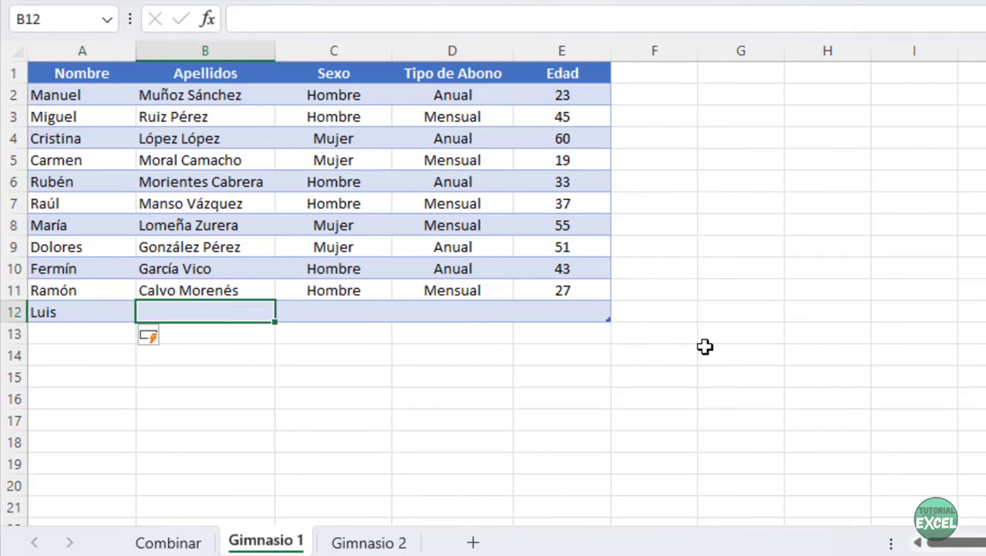
pyautogui.write('Garcíua')
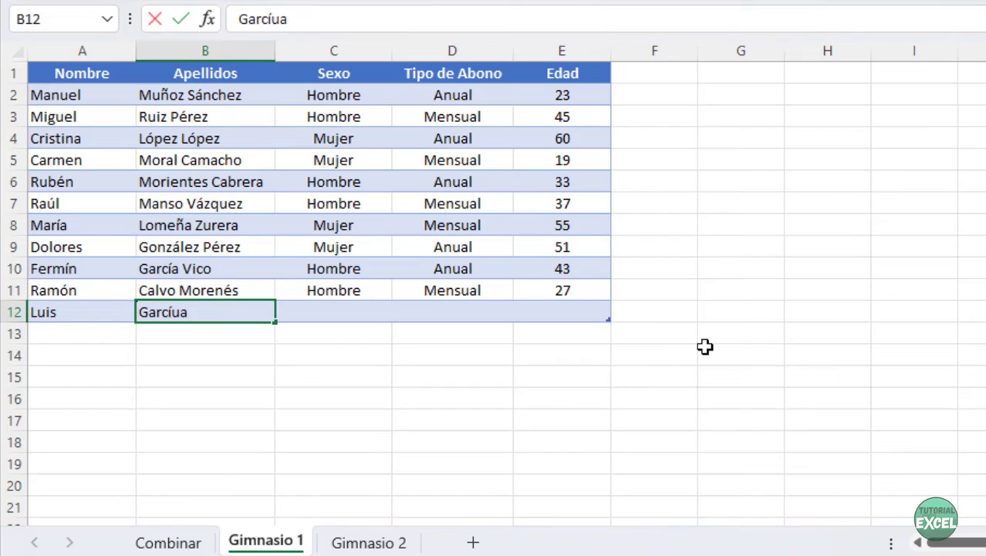
pyautogui.press('BackSpace')
pyautogui.press('BackSpace')
pyautogui.write('a')
pyautogui.press('Tab')
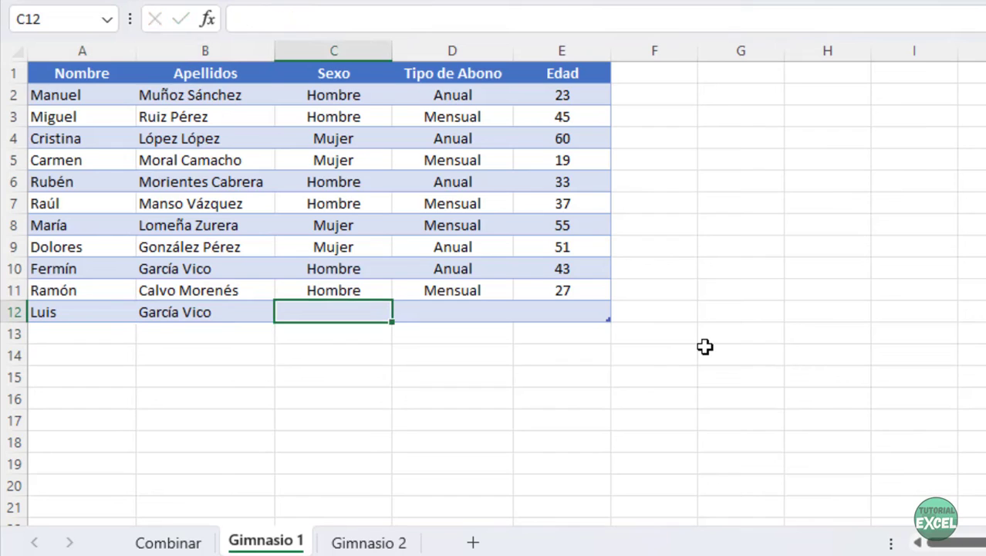
# Complete the new member's row with Sexo Hombre, Tipo de Abono Mensual and Edad 77.
pyautogui.write('h')
pyautogui.press('Tab')
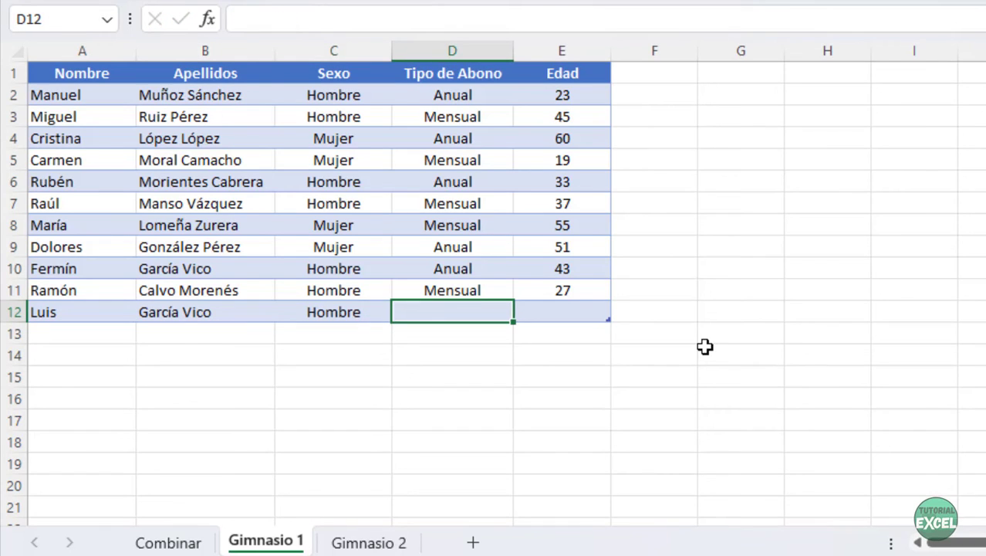
pyautogui.write('m')
pyautogui.press('Tab')
pyautogui.write('7')
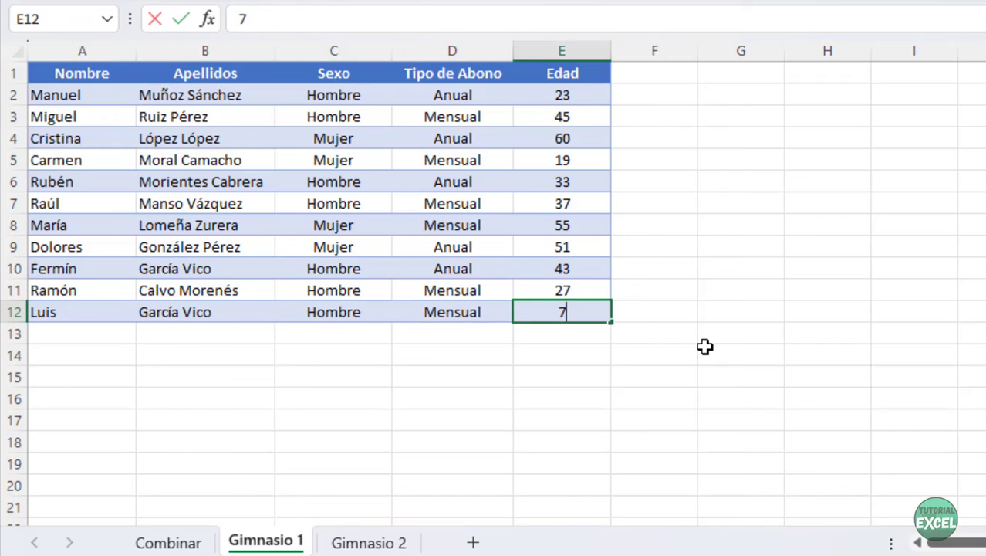
pyautogui.write('7')
pyautogui.press('Return')
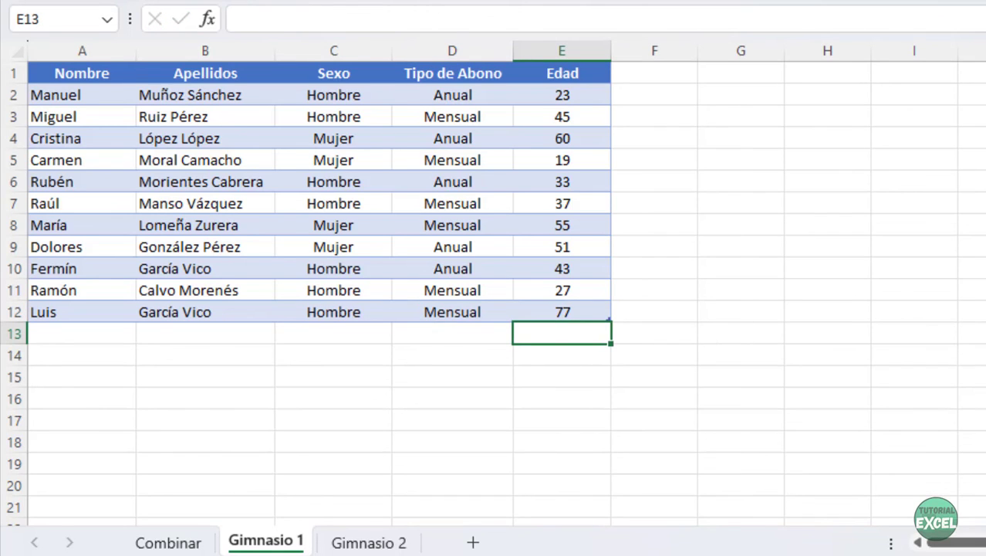
# Check row 12 of the combined list on the Combinar sheet for the newly added member.
pyautogui.click(158, 542)
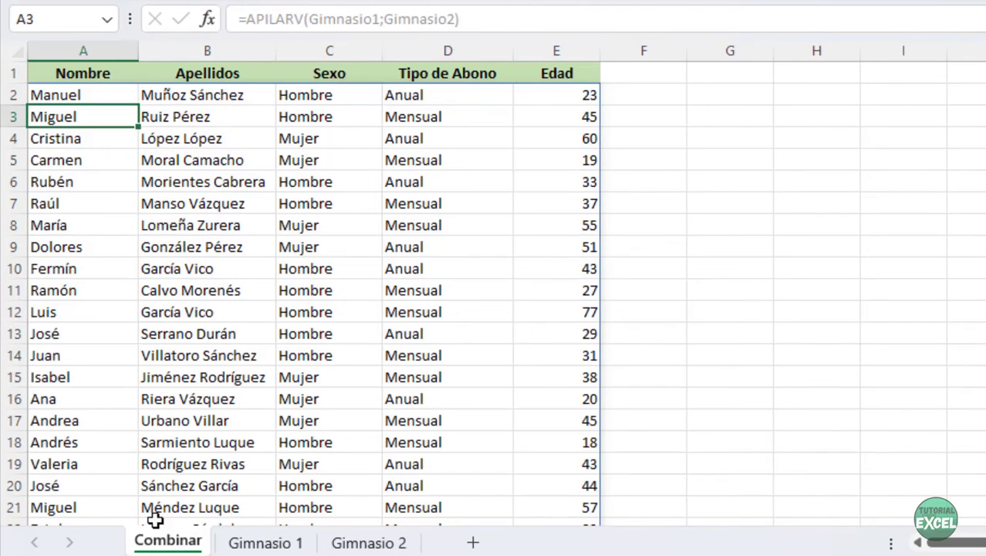
pyautogui.click(14, 313)
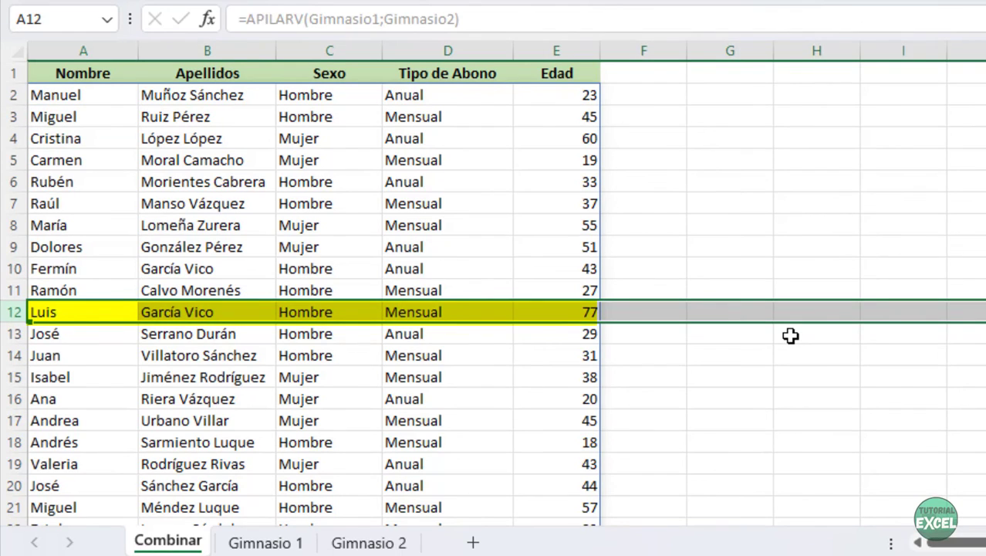